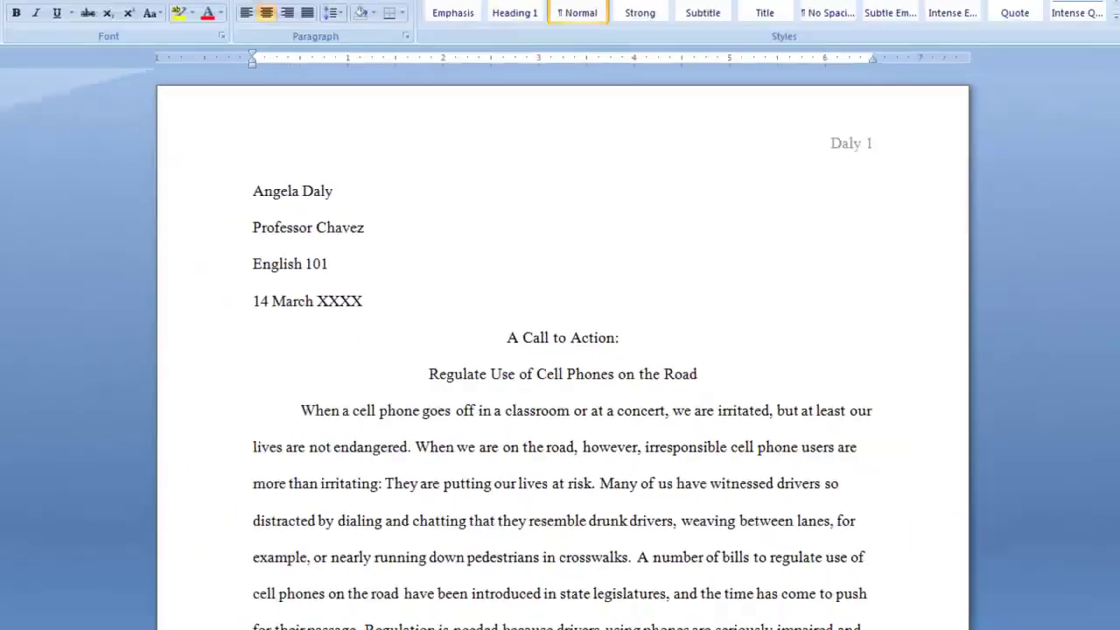
Create a new blank document from the Office button's New options
{"action": "left_click_drag", "start_coordinate": [1114, 236], "coordinate": [1113, 466]}
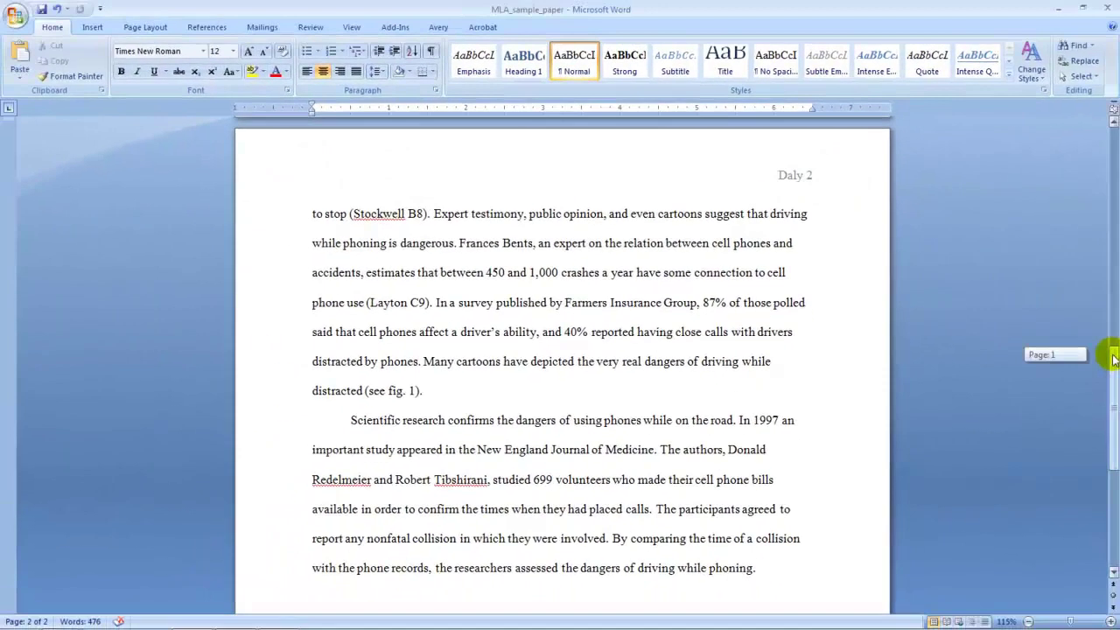
{"action": "left_click_drag", "start_coordinate": [1114, 359], "coordinate": [1114, 127]}
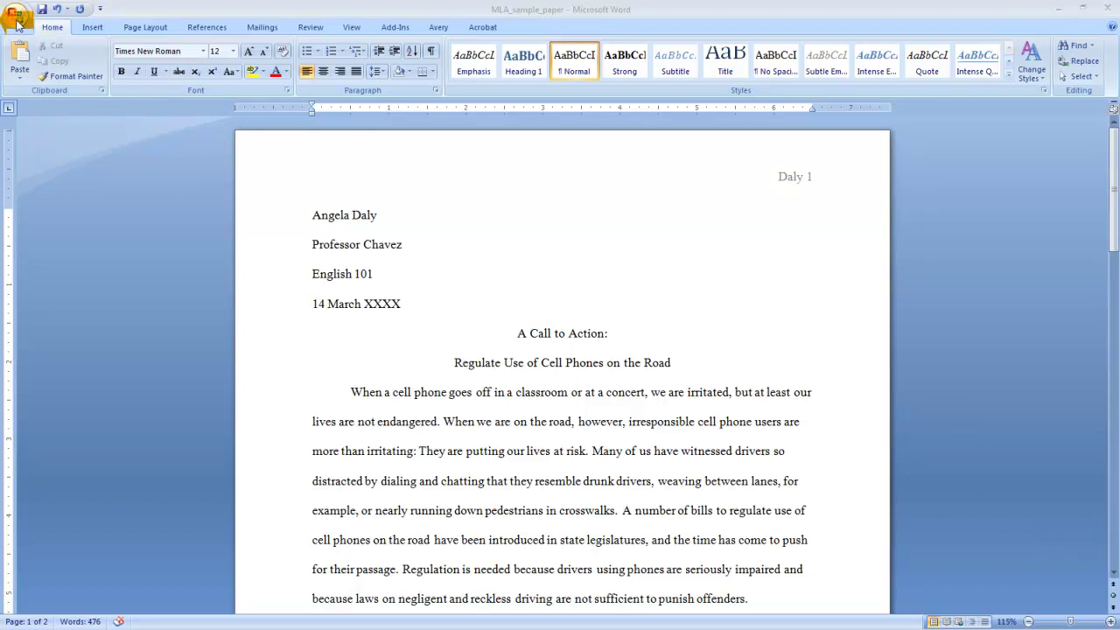
{"action": "left_click", "coordinate": [16, 22]}
{"action": "left_click", "coordinate": [26, 42]}
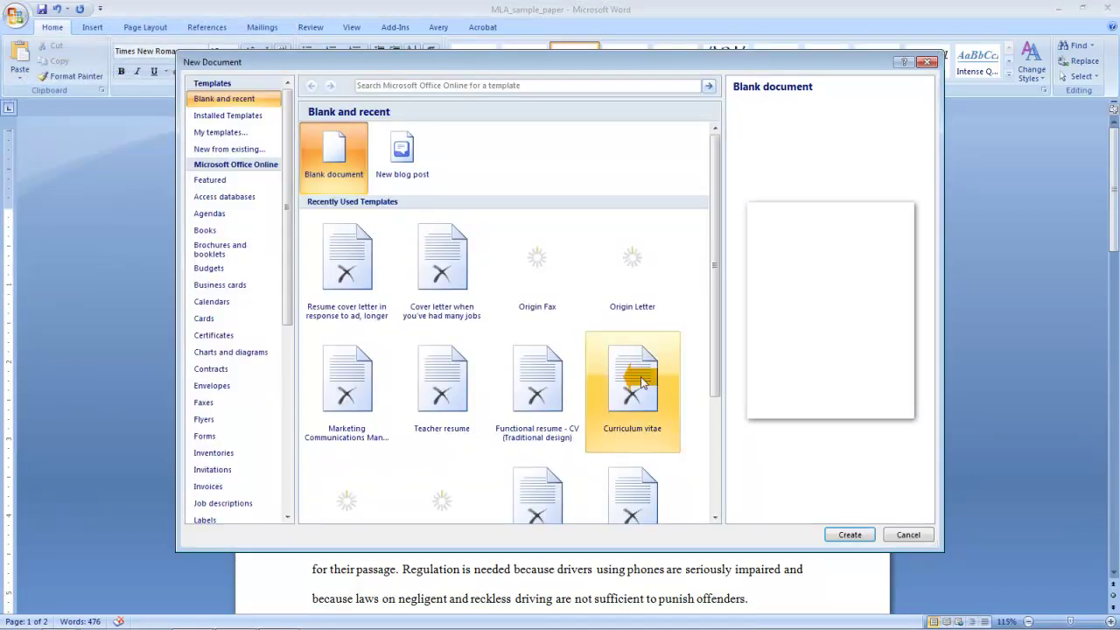
{"action": "left_click", "coordinate": [862, 535]}
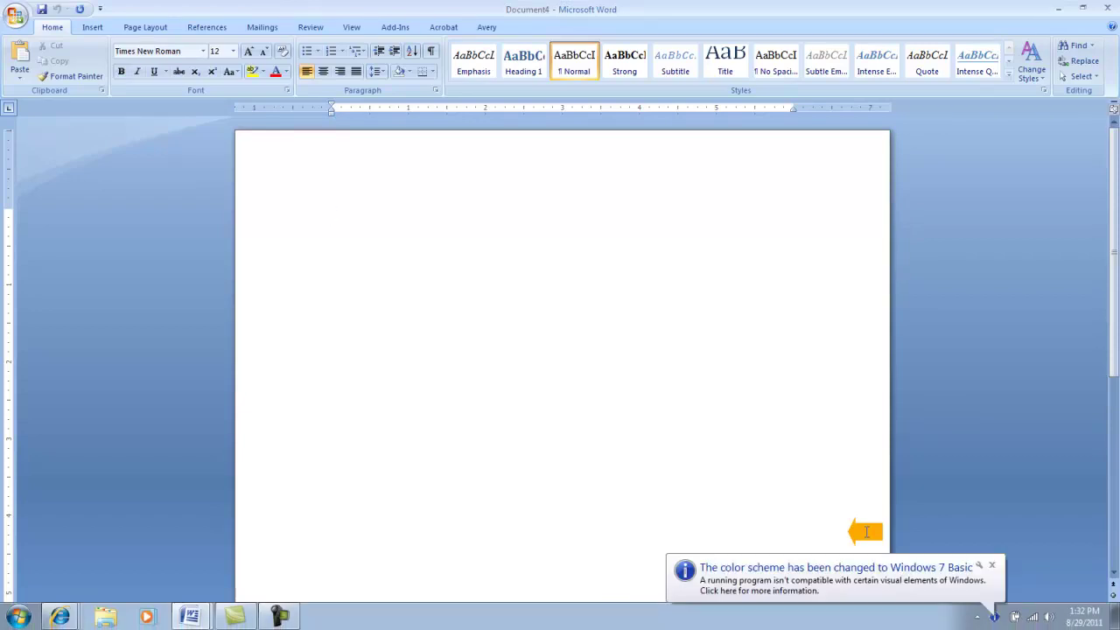
Dismiss the colour scheme notification and set the line spacing to 2.0
{"action": "left_click", "coordinate": [994, 568]}
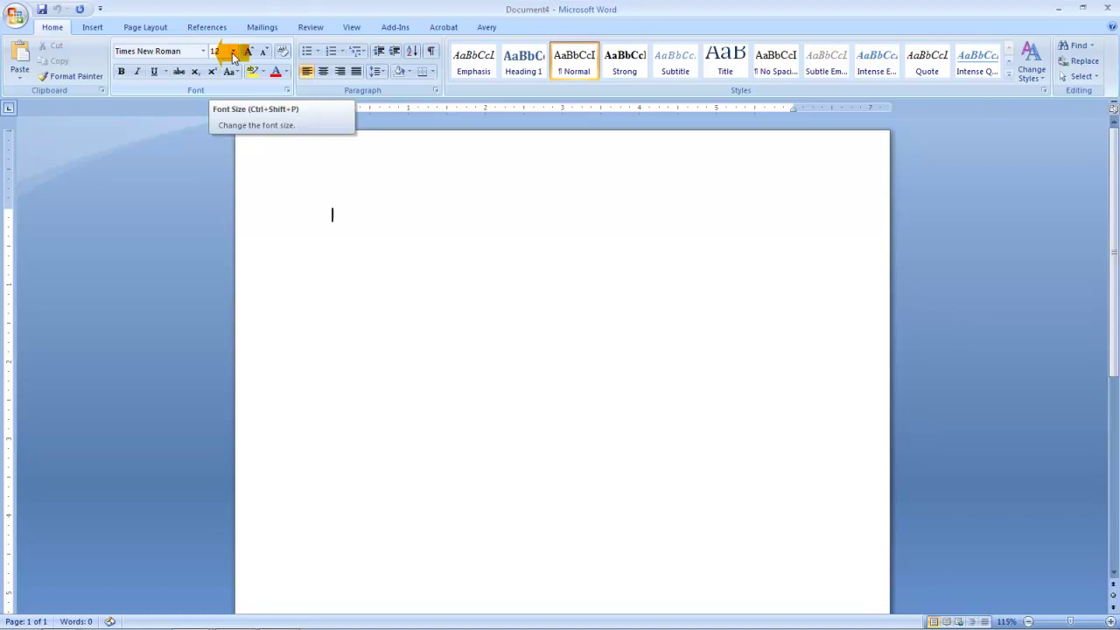
{"action": "left_click", "coordinate": [385, 76]}
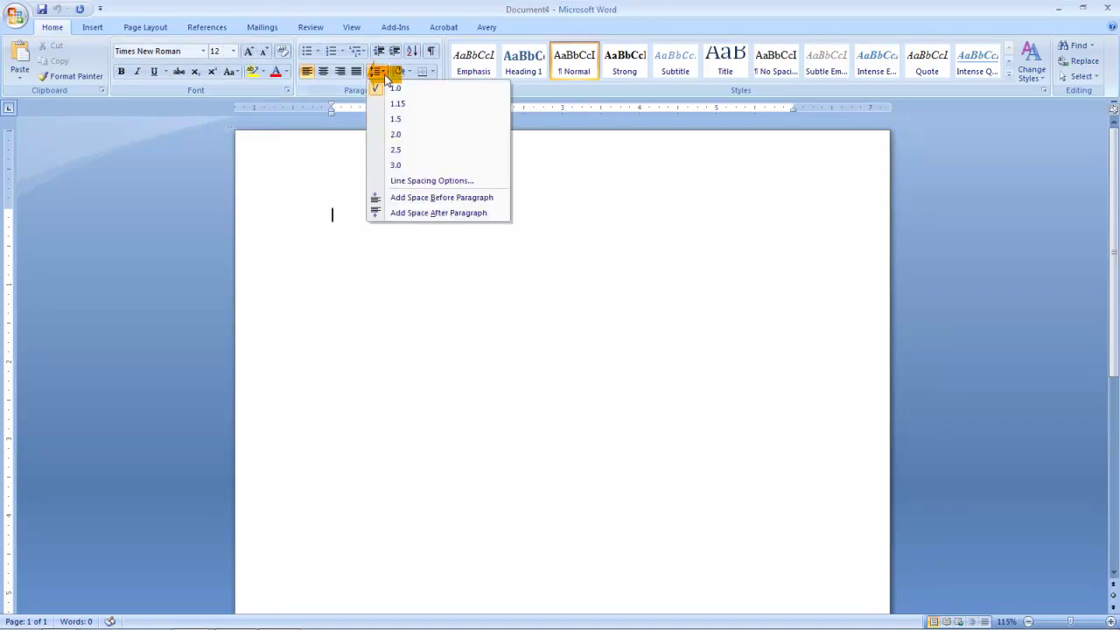
{"action": "left_click", "coordinate": [399, 136]}
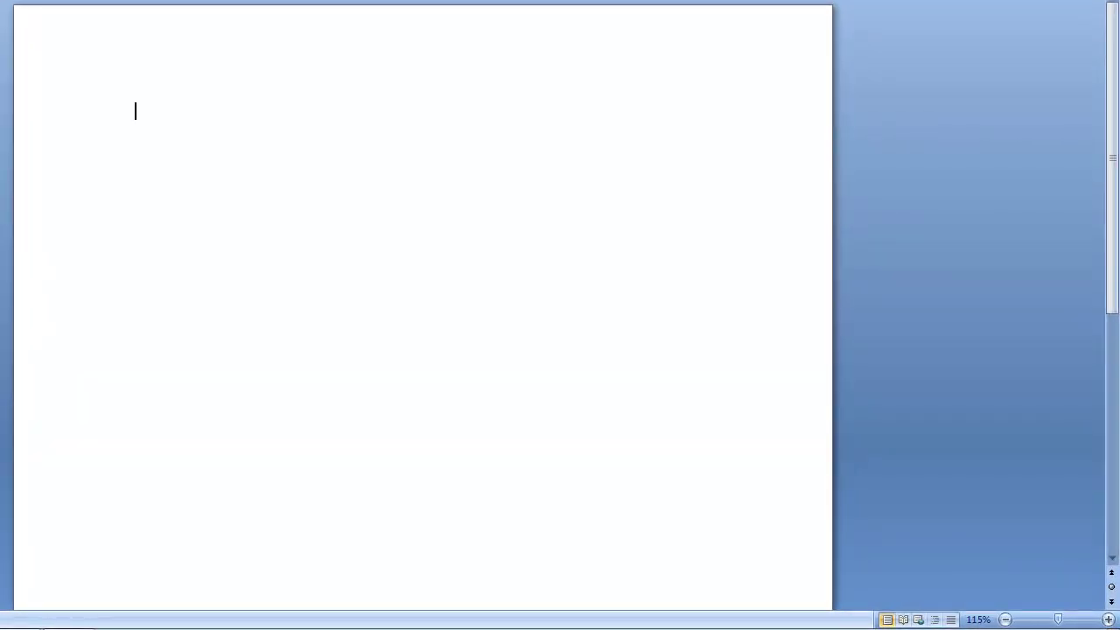
Check the margin presets, then type the student's name and the professor's name on separate lines
{"action": "key", "text": "alt+p"}
{"action": "key", "text": "m"}
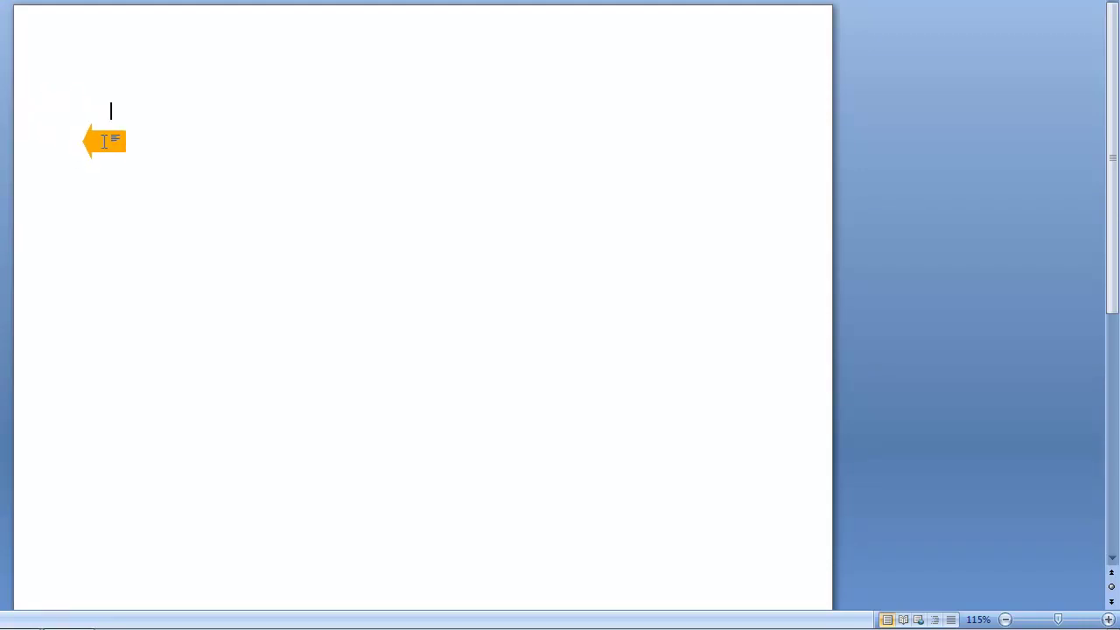
{"action": "type", "text": "Angela"}
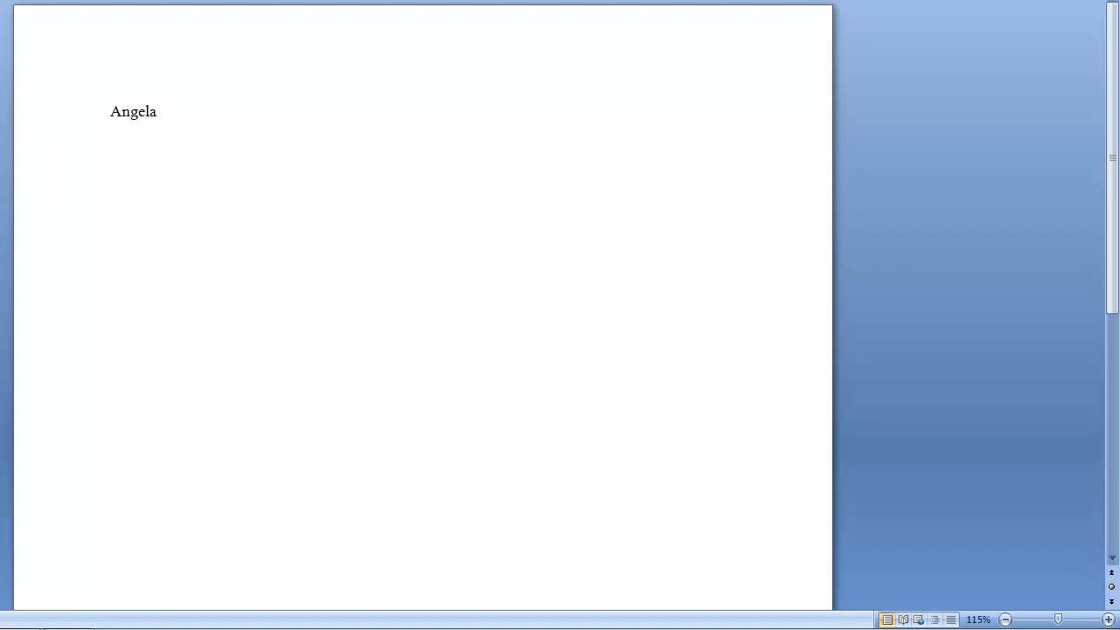
{"action": "type", "text": " Daly"}
{"action": "key", "text": "Return"}
{"action": "type", "text": "Professor"}
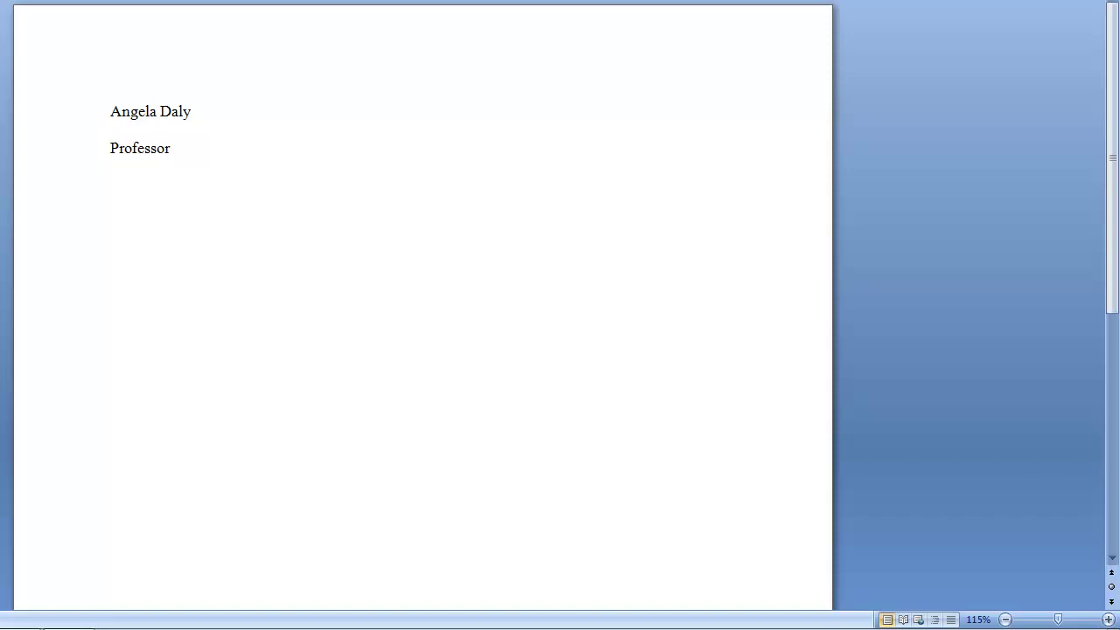
{"action": "type", "text": " Chavez"}
Add the lines 'English 101' and '14 March XXXX', typing XXXX in capitals
{"action": "type", "text": "English"}
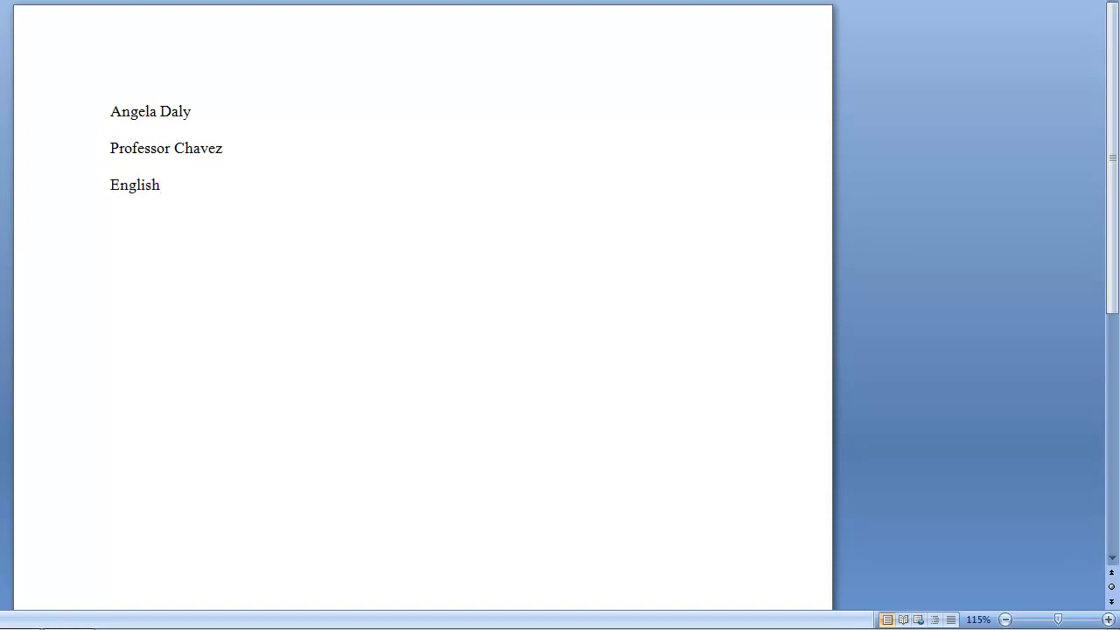
{"action": "type", "text": " 101 "}
{"action": "type", "text": "14"}
{"action": "type", "text": " March"}
{"action": "key", "text": "Caps_Lock"}
{"action": "type", "text": "XXXX"}
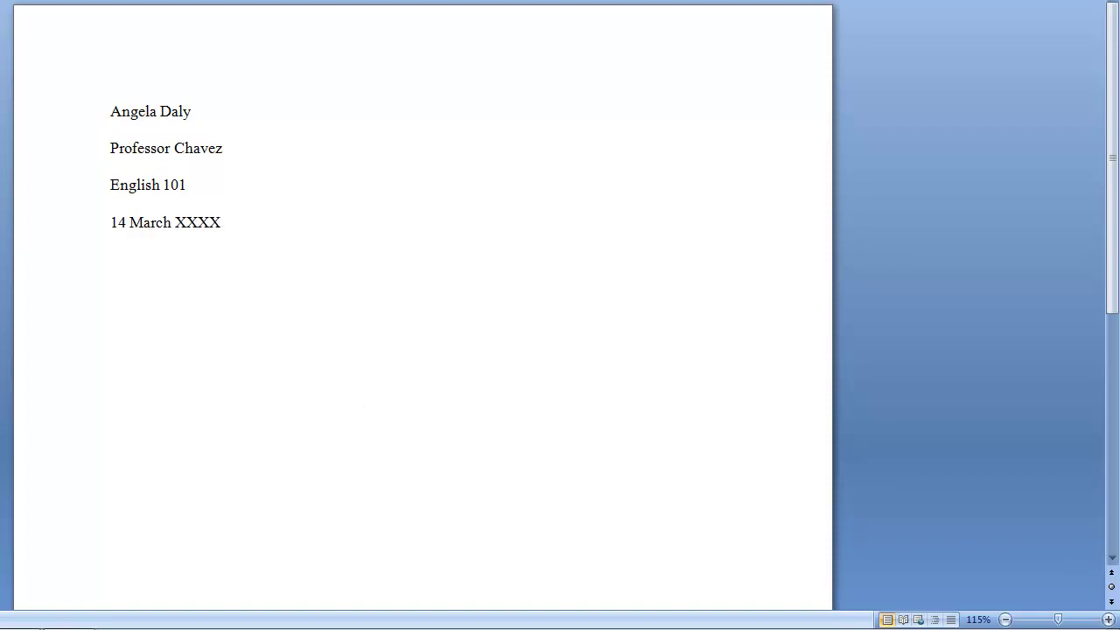
{"action": "key", "text": "Caps_Lock"}
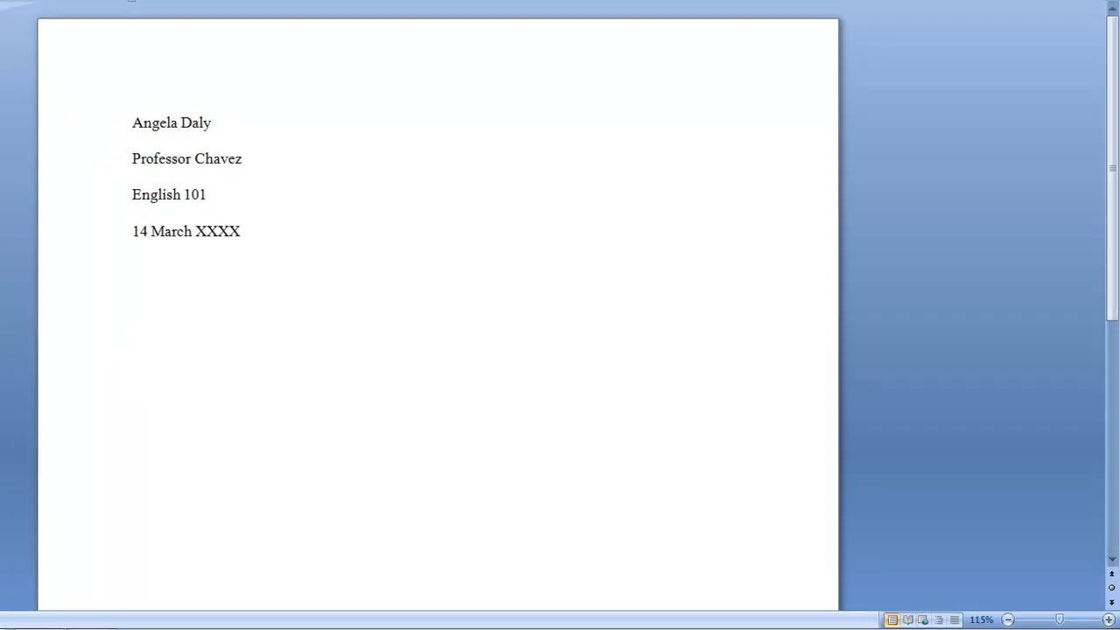
Insert a blank header and move to its right-aligned position
{"action": "left_click", "coordinate": [92, 28]}
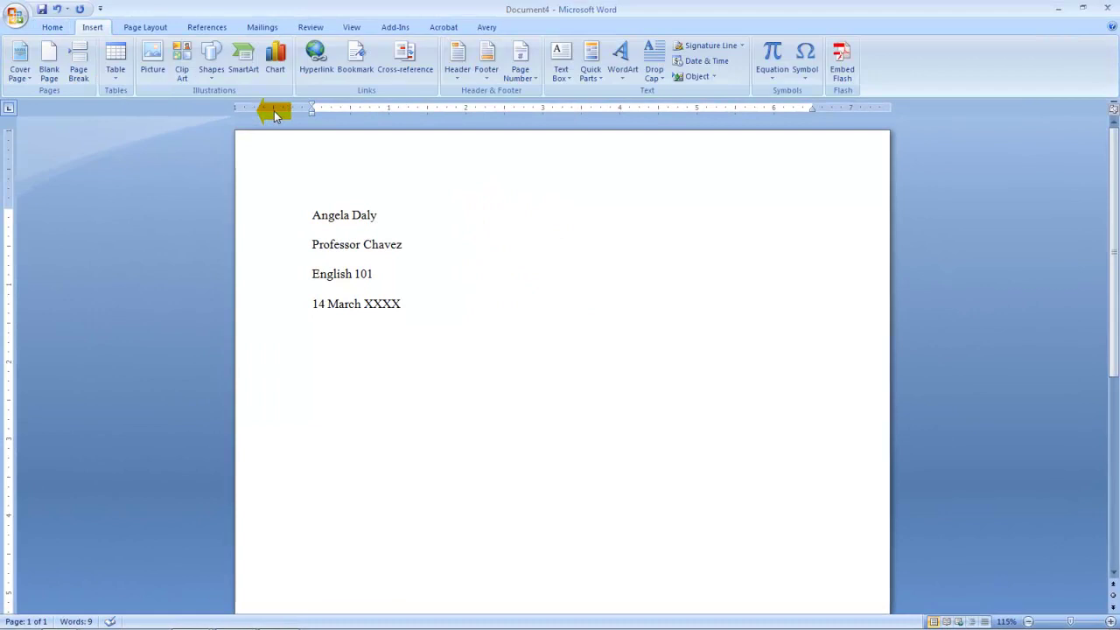
{"action": "left_click", "coordinate": [458, 77]}
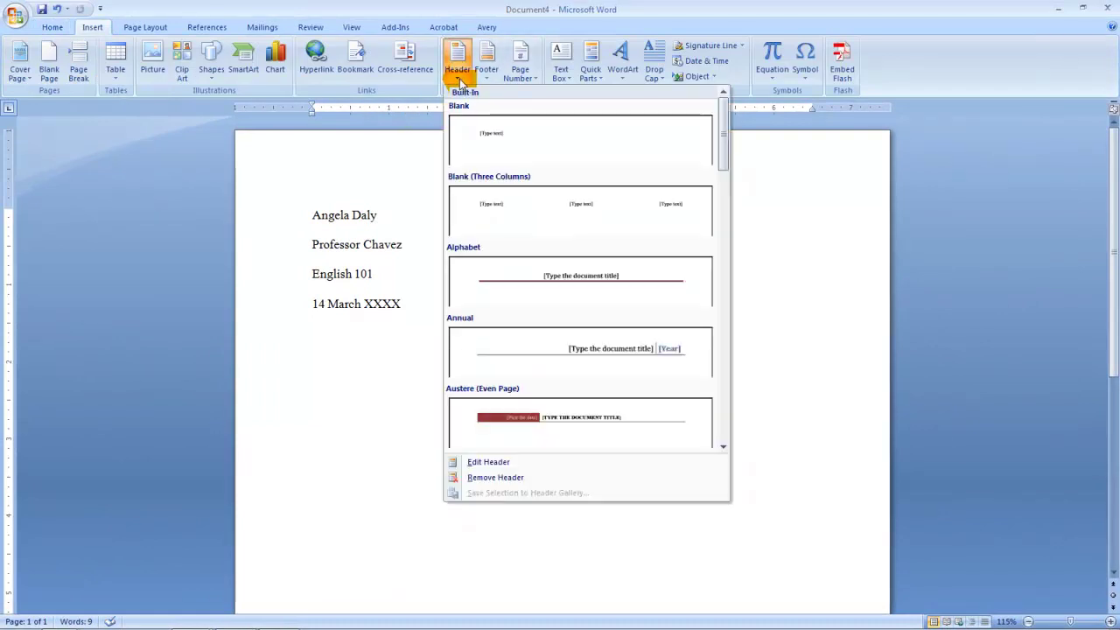
{"action": "left_click", "coordinate": [509, 151]}
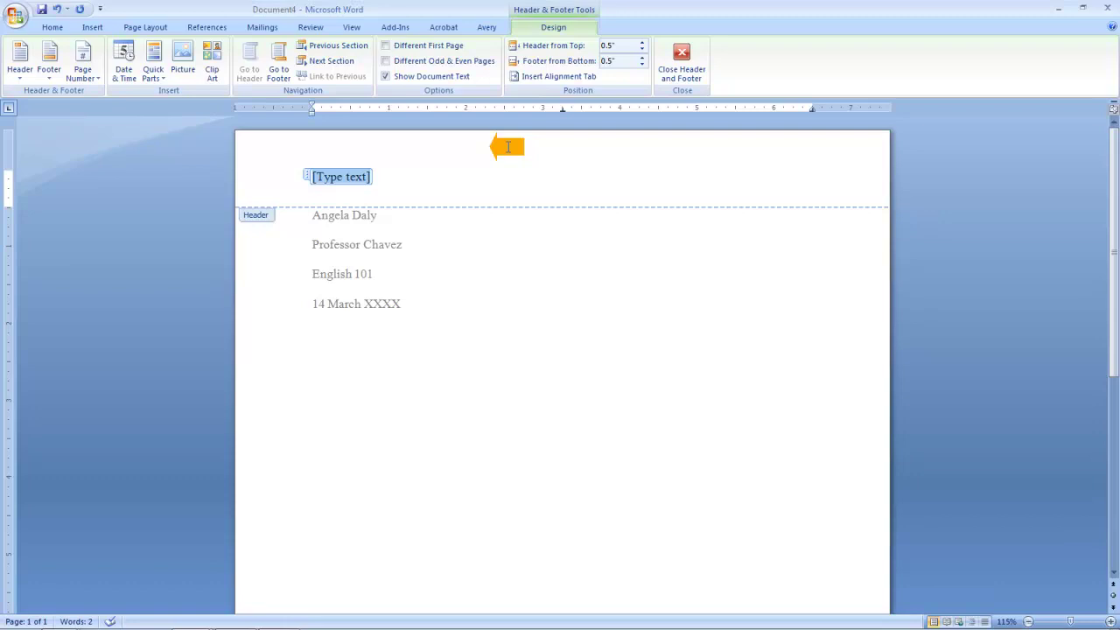
{"action": "key", "text": "Tab"}
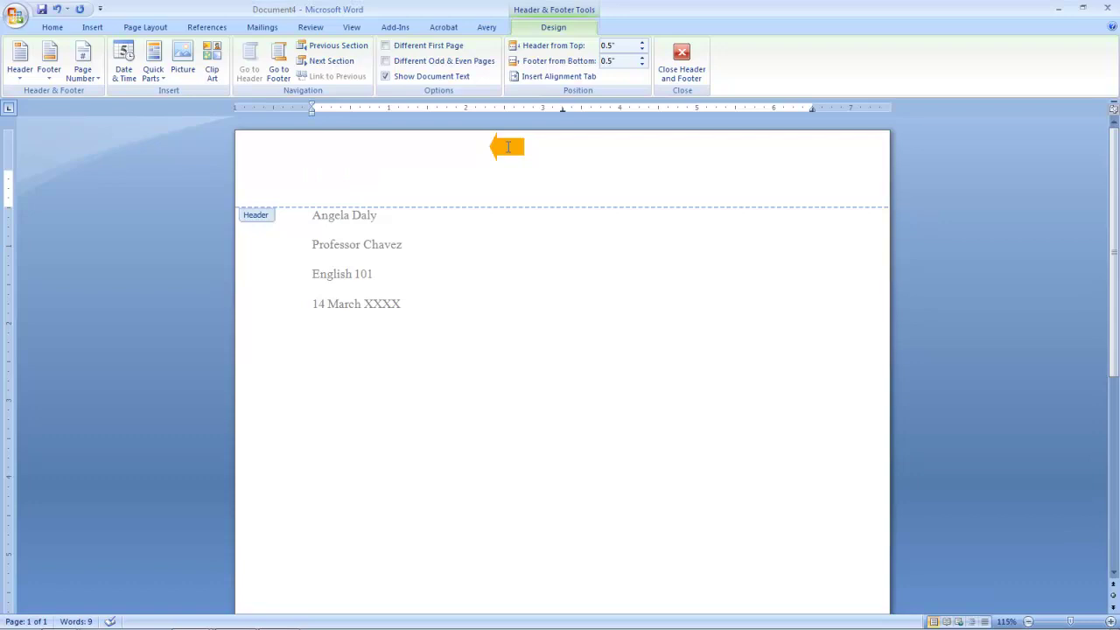
{"action": "key", "text": "Tab"}
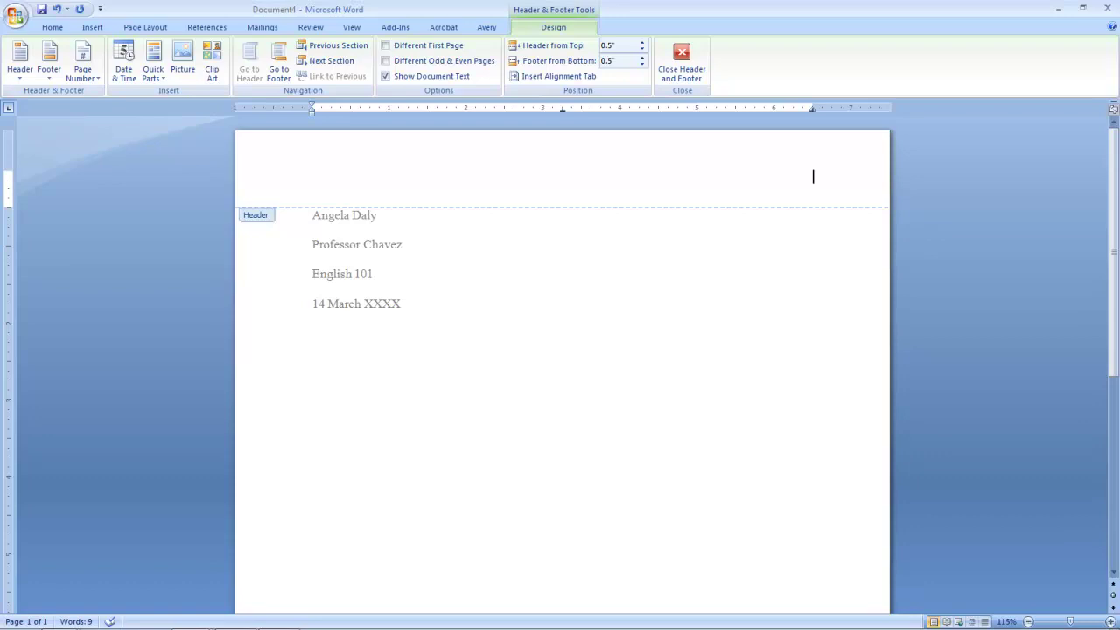
Place the page number at the header's top right, preceded by the student's surname
{"action": "left_click", "coordinate": [99, 82]}
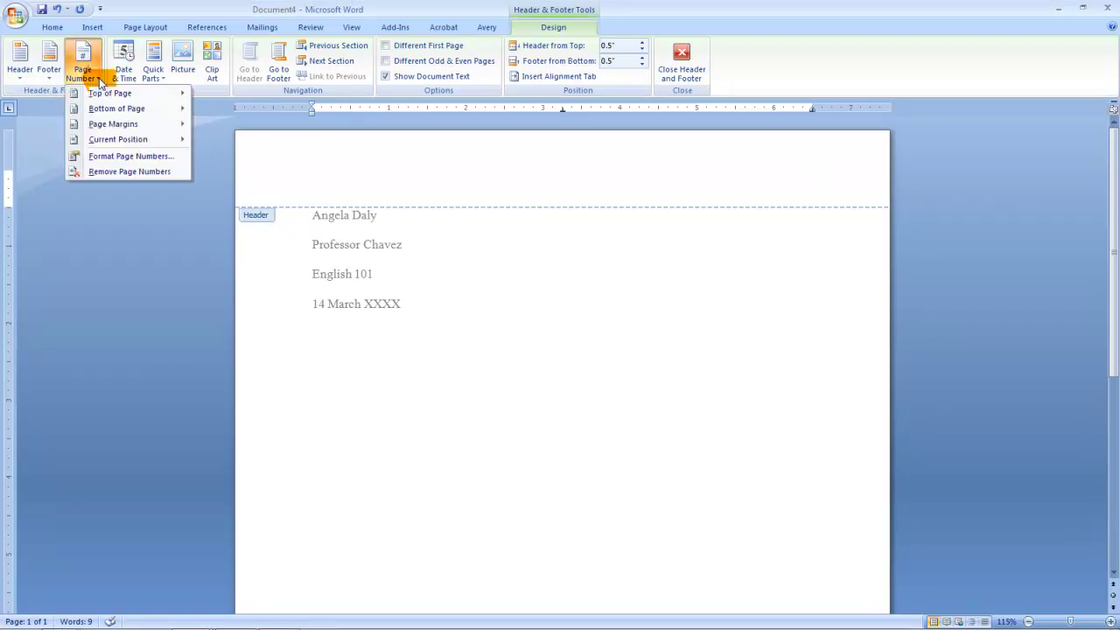
{"action": "mouse_move", "coordinate": [98, 93]}
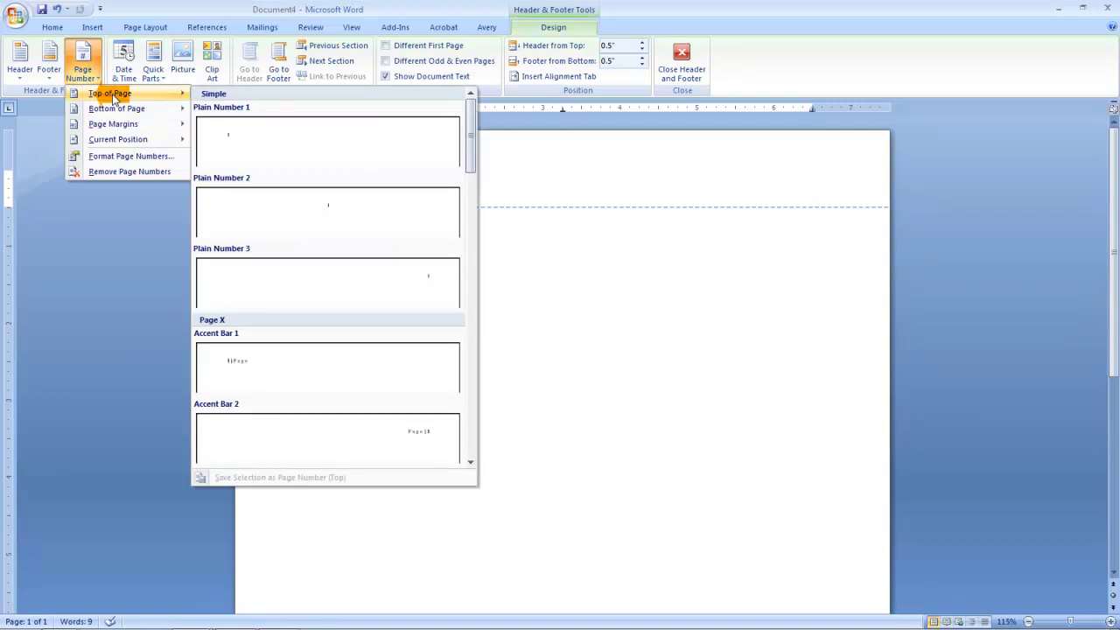
{"action": "left_click", "coordinate": [443, 293]}
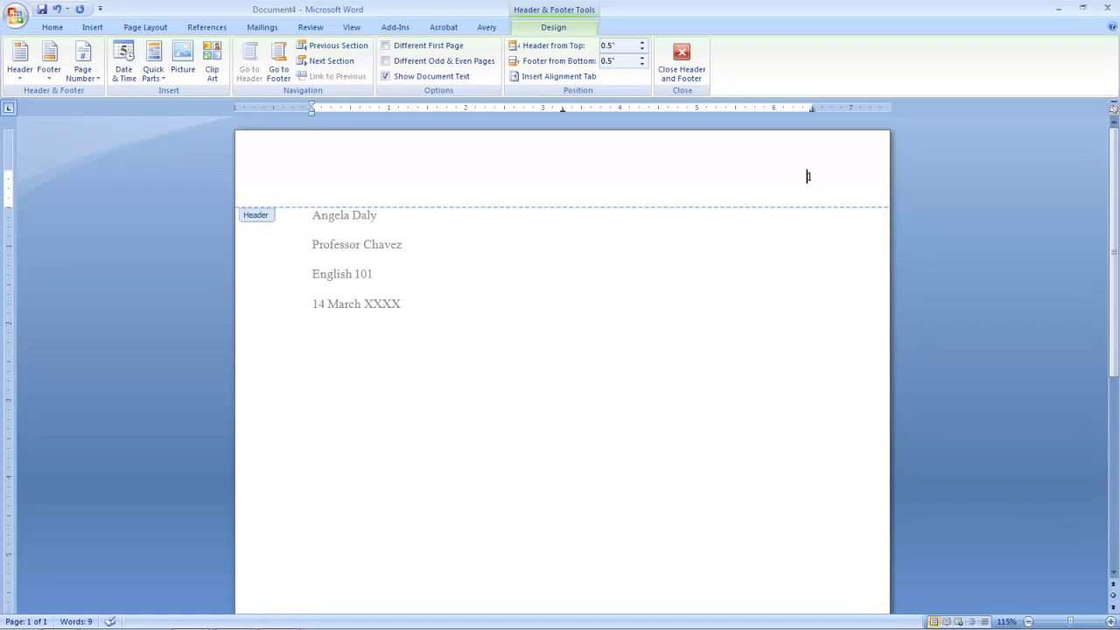
{"action": "type", "text": "Daly"}
Close the header and add the centred title 'A Call to Action:' / 'Regulate Use of Cell Phones on the Road'
{"action": "left_click", "coordinate": [681, 63]}
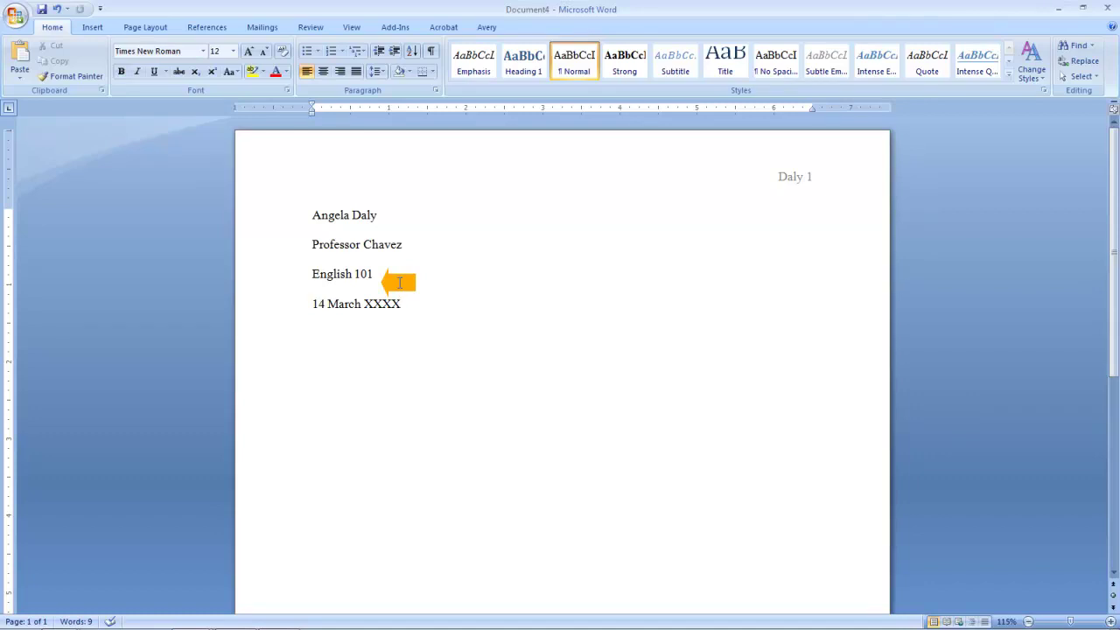
{"action": "key", "text": "Return"}
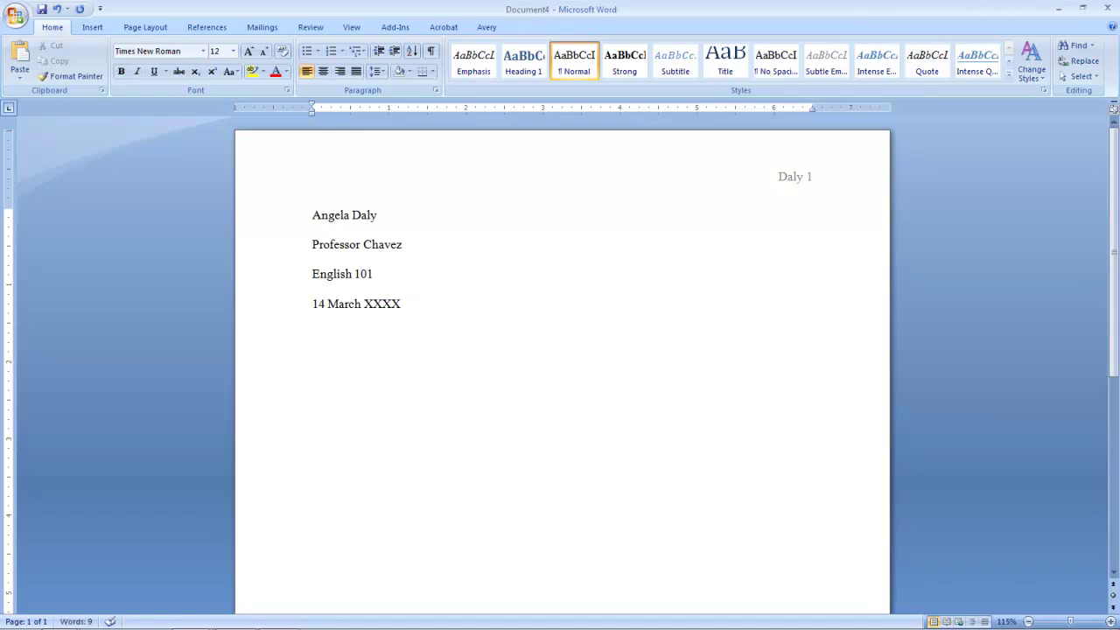
{"action": "left_click", "coordinate": [324, 74]}
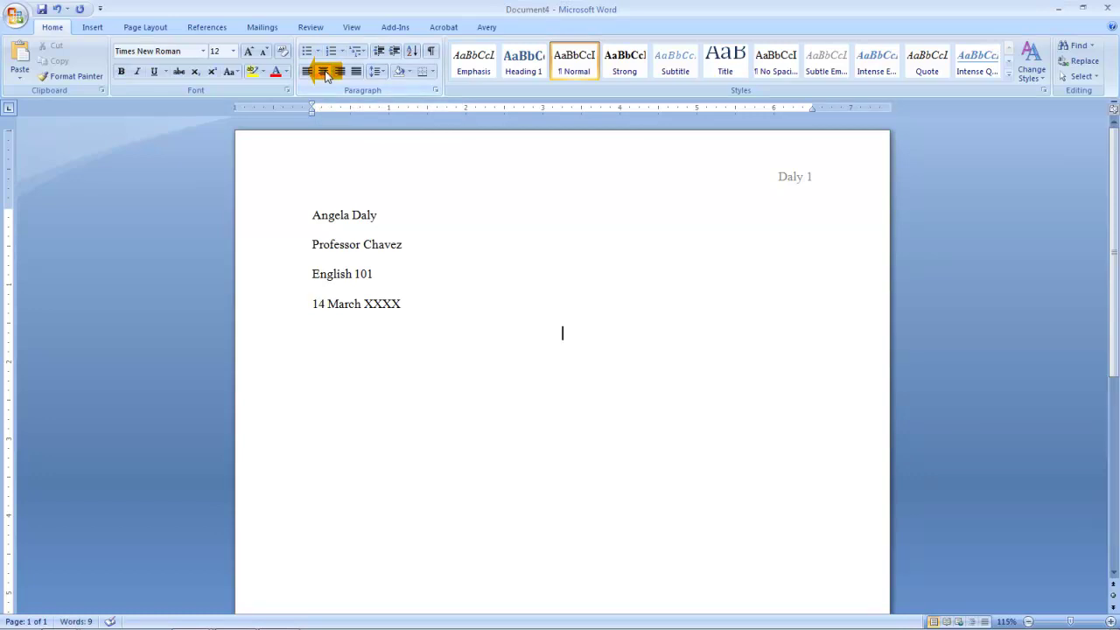
{"action": "type", "text": "A Call to A"}
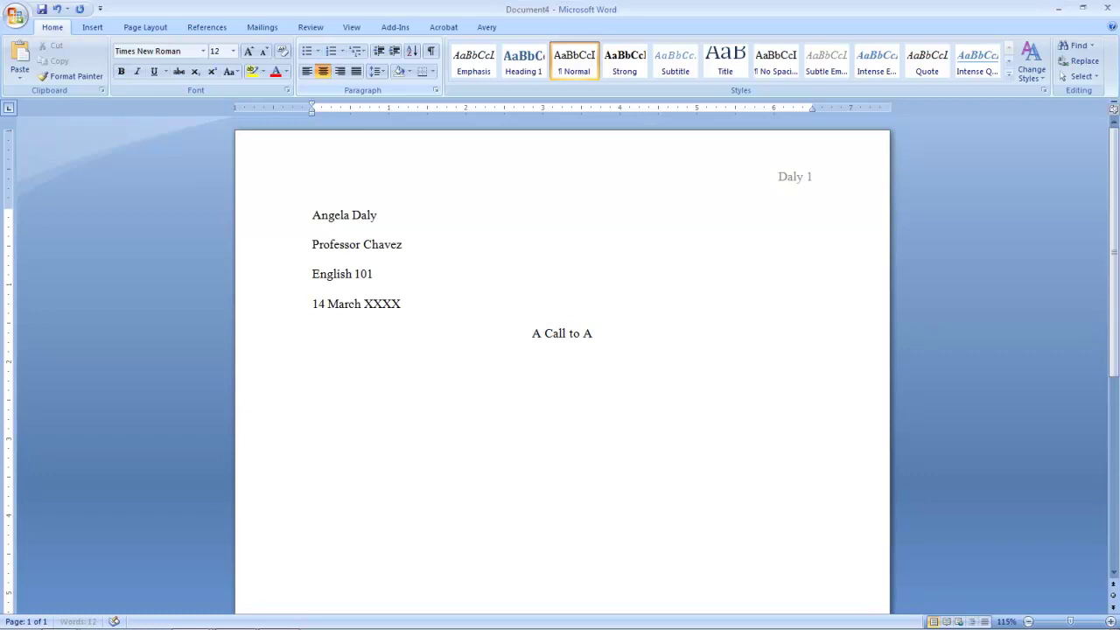
{"action": "type", "text": "ction:"}
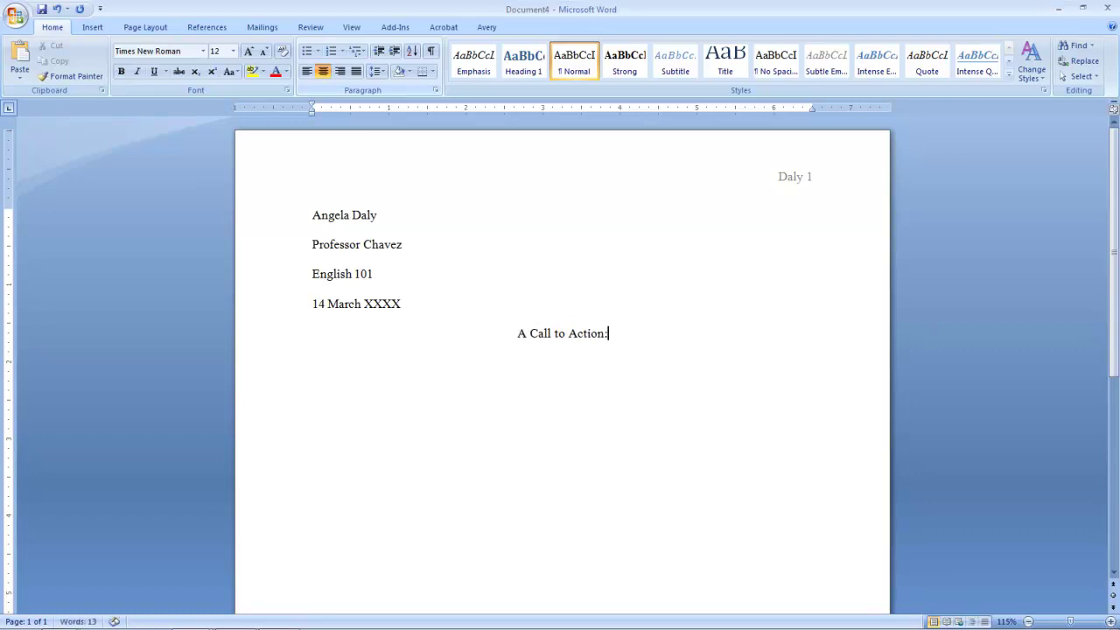
{"action": "key", "text": "Return"}
{"action": "type", "text": "Regulate Use of"}
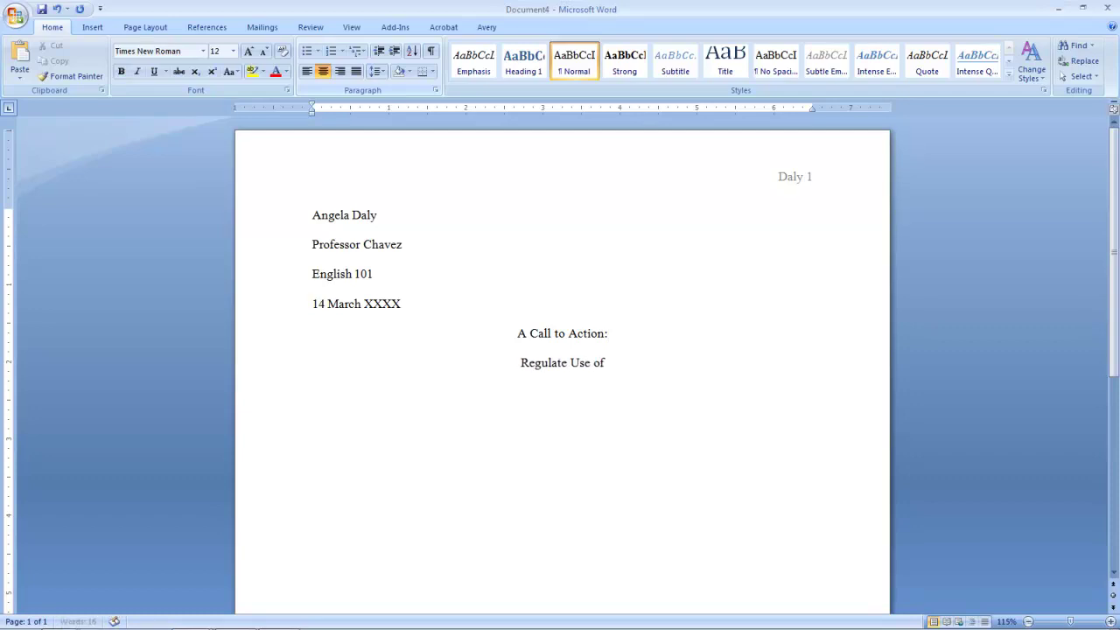
{"action": "type", "text": " Cell Phon"}
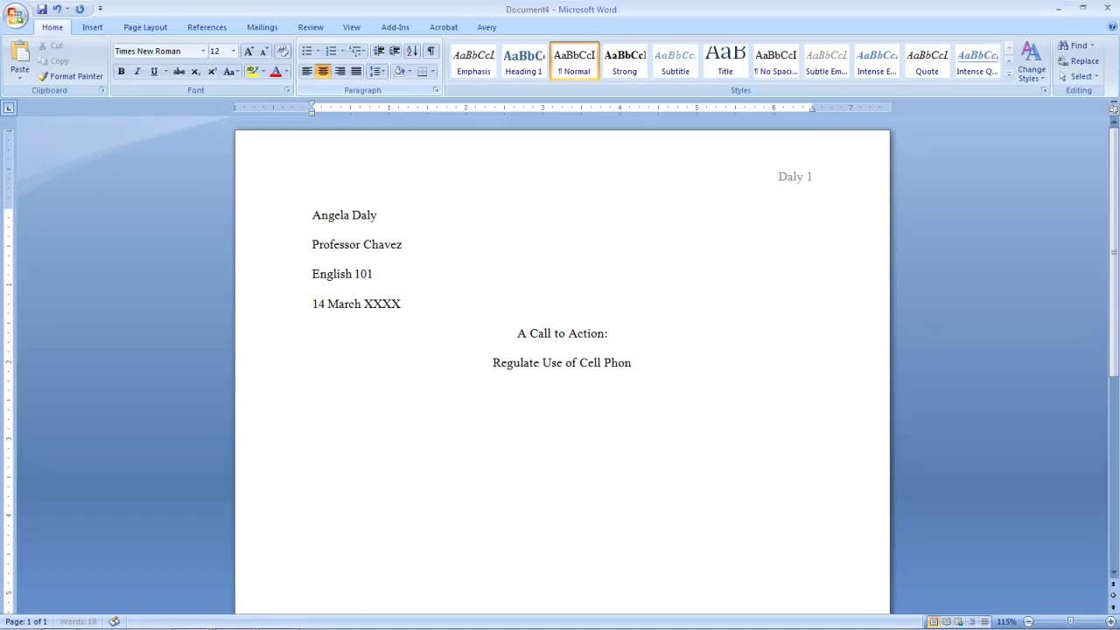
{"action": "type", "text": "es on the "}
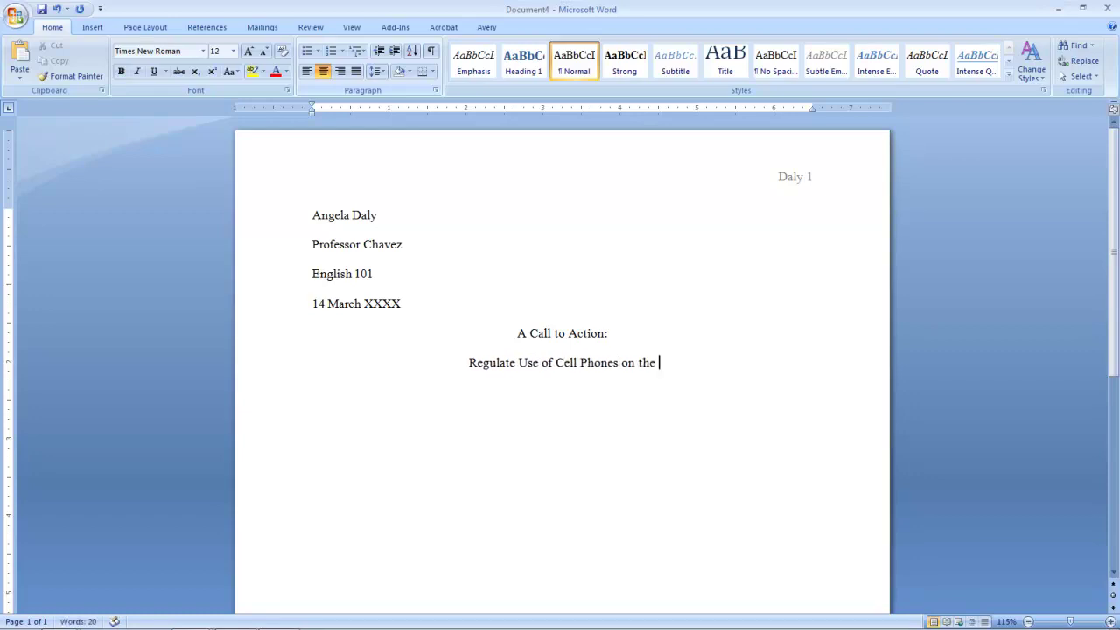
{"action": "type", "text": "Road"}
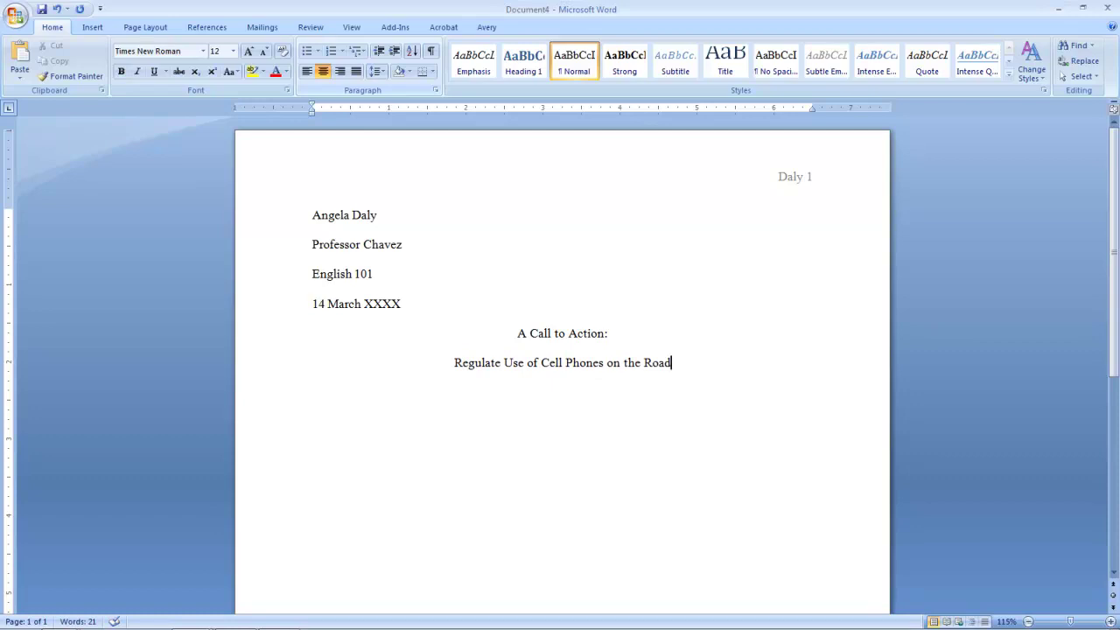
{"action": "key", "text": "Return"}
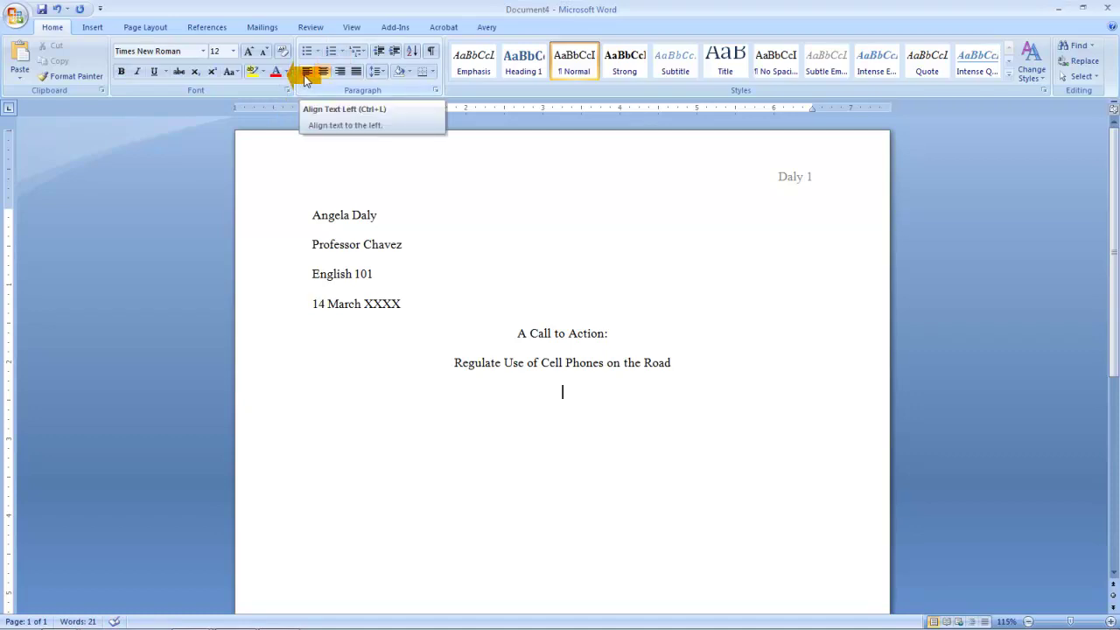
Left-align, indent the first line, and begin the paragraph with 'When a cell phone'
{"action": "left_click", "coordinate": [305, 77]}
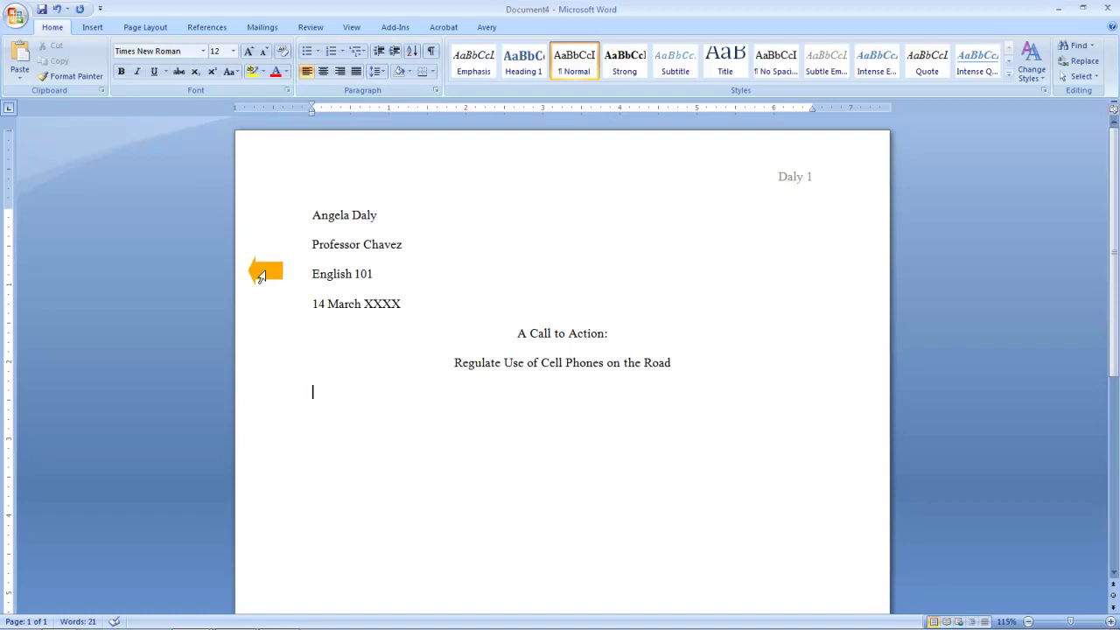
{"action": "key", "text": "Tab"}
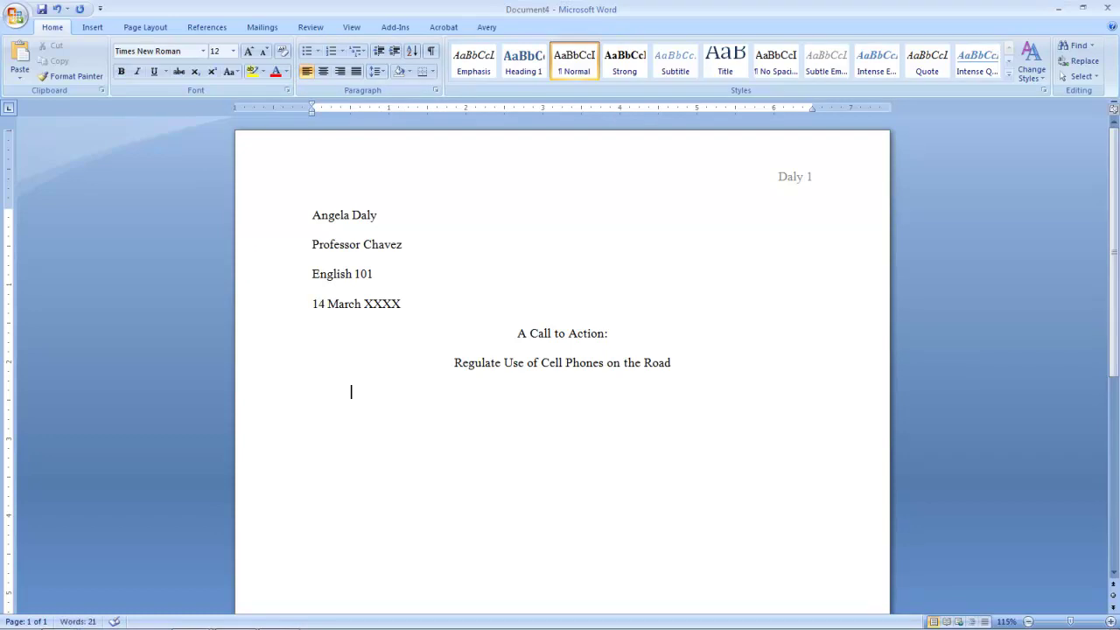
{"action": "type", "text": "When a cell phone"}
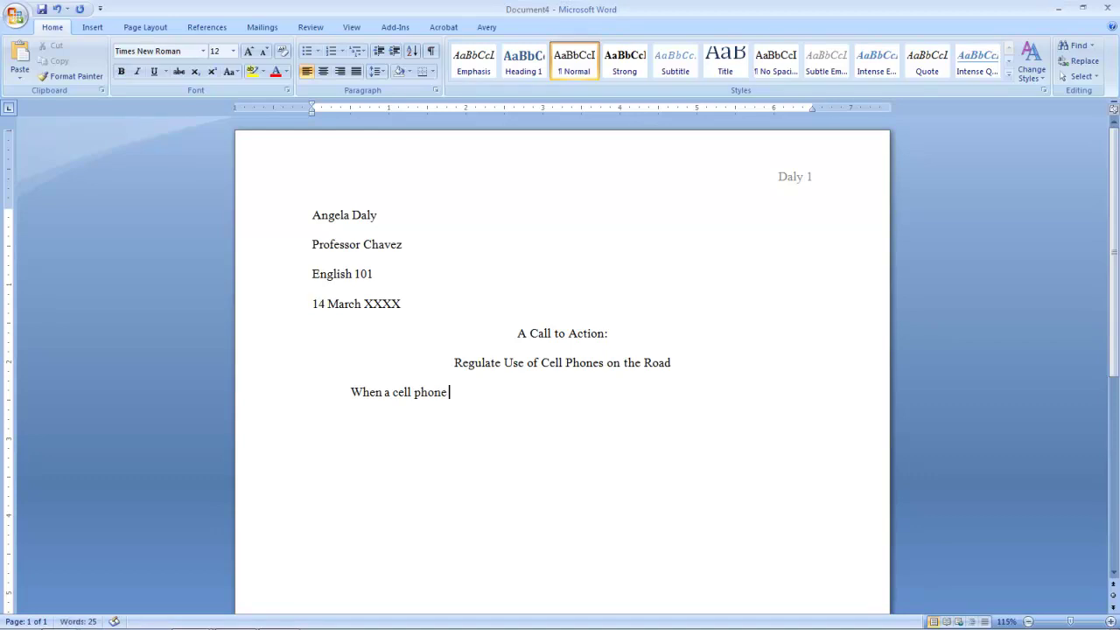
Paste the remaining essay text and scroll through pages 1 and 2 to review it
{"action": "key", "text": "ctrl+v"}
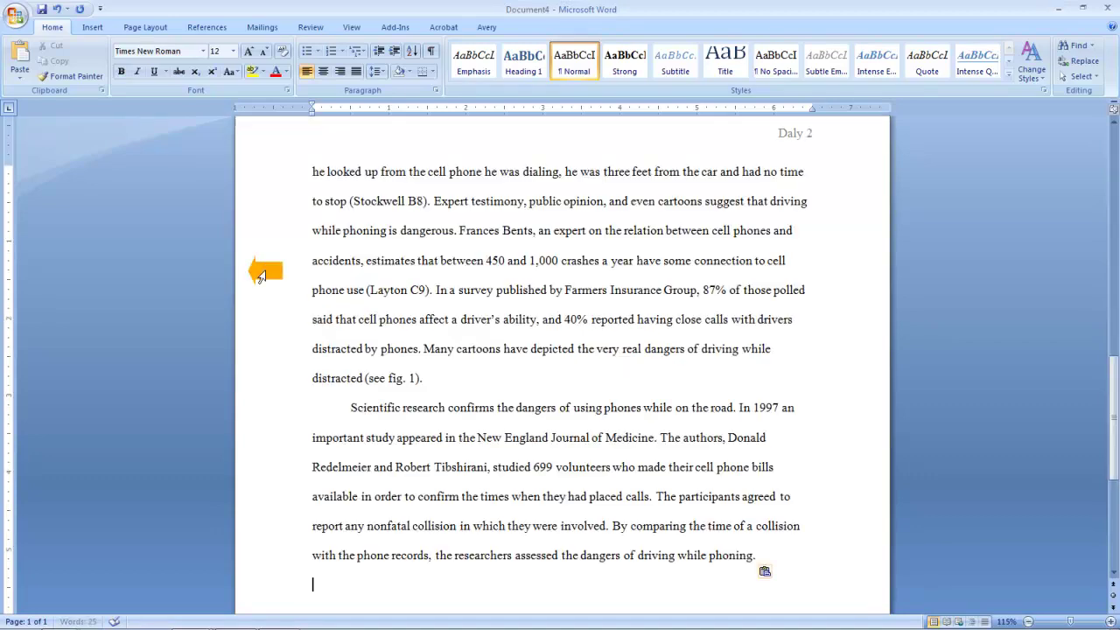
{"action": "left_click_drag", "start_coordinate": [1110, 347], "coordinate": [1110, 168]}
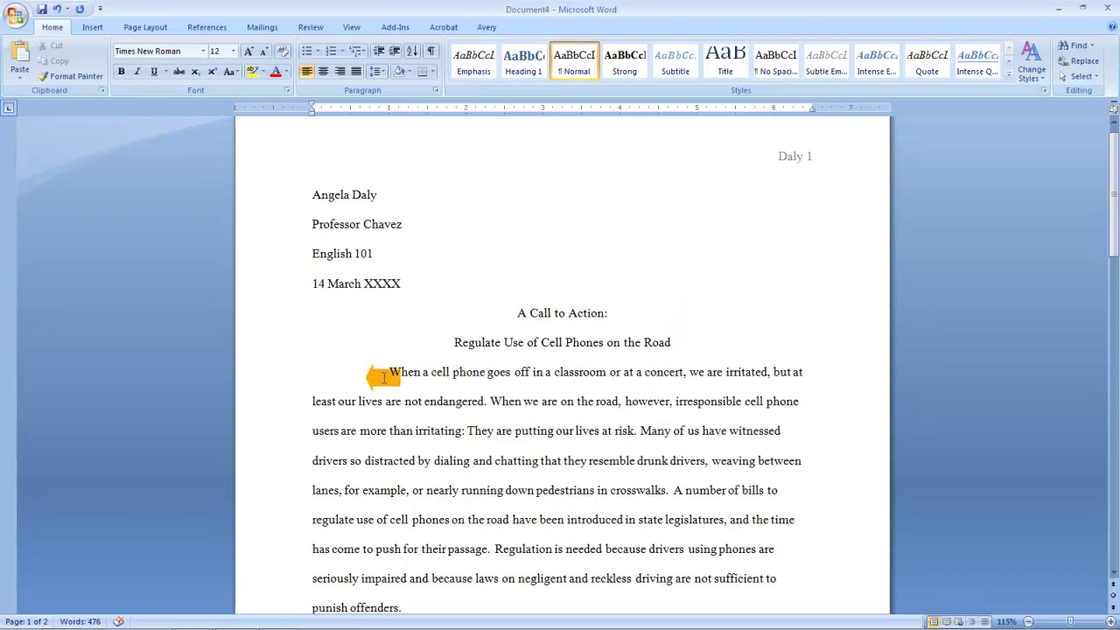
{"action": "left_click_drag", "start_coordinate": [1112, 237], "coordinate": [1111, 458]}
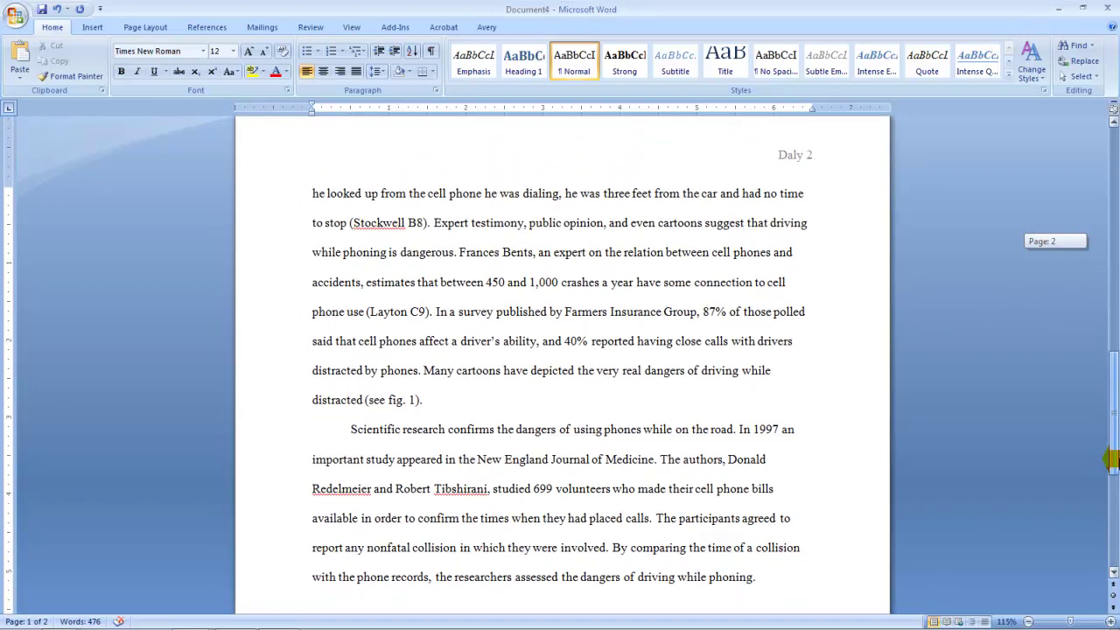